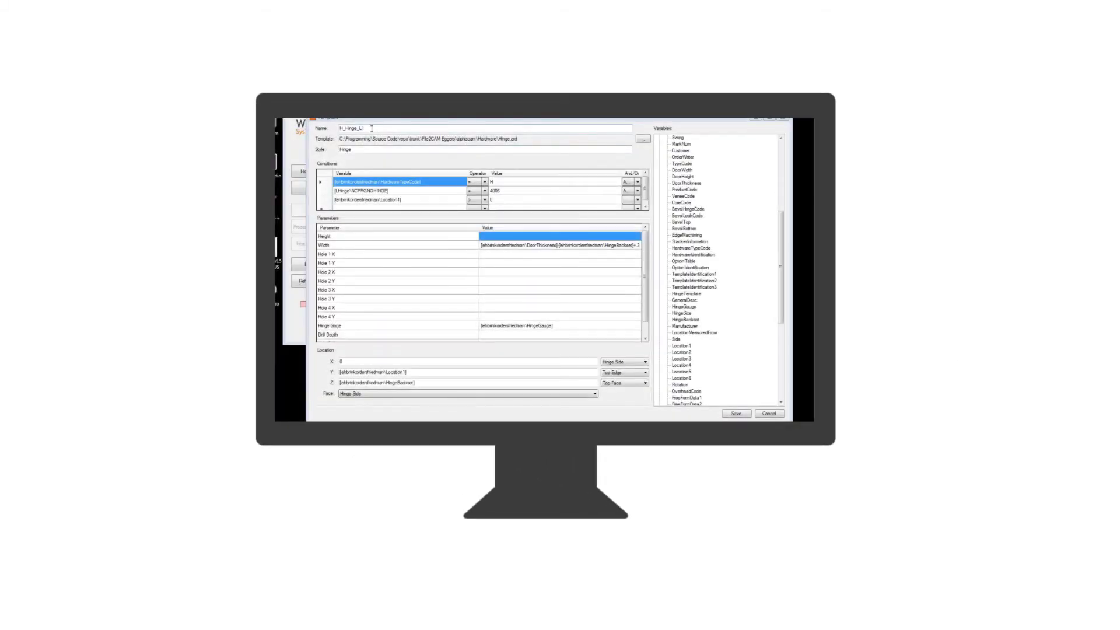
{"action": "left_click_drag", "start_coordinate": [371, 129], "coordinate": [326, 130]}
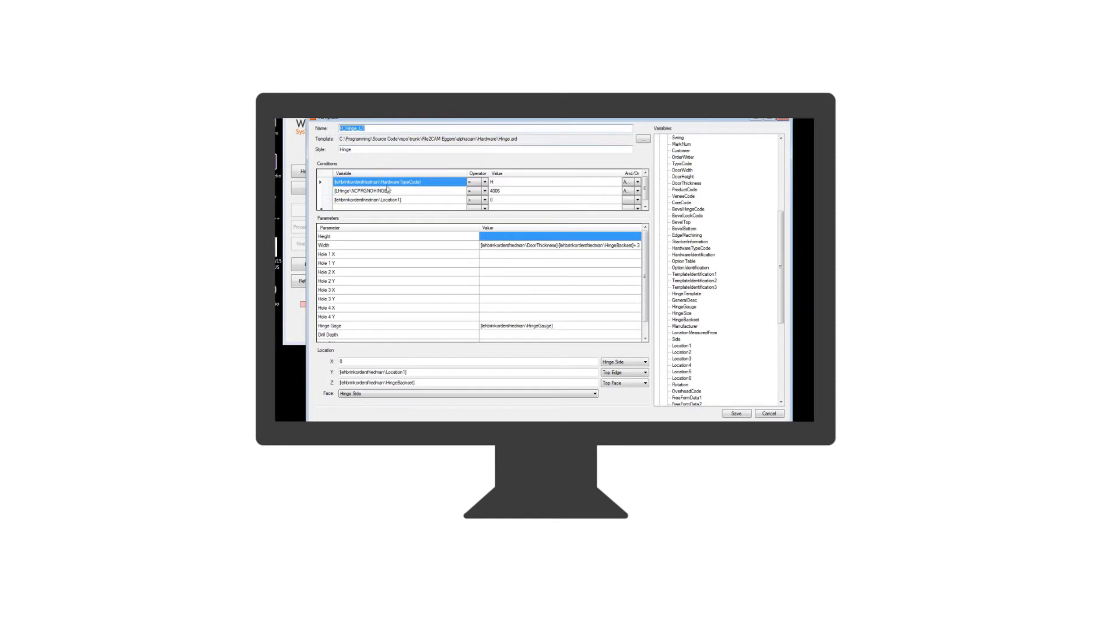
{"action": "left_click", "coordinate": [340, 238]}
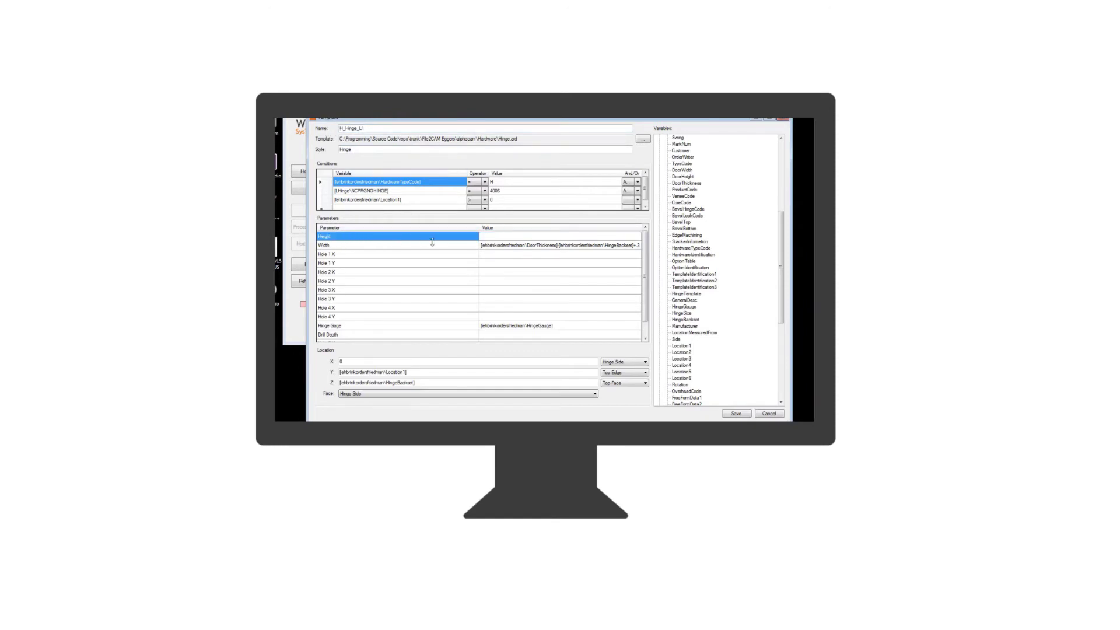
Select the blank Height value cell to bring up the hinge-plate preview with its drill holes.
{"action": "left_click", "coordinate": [490, 239]}
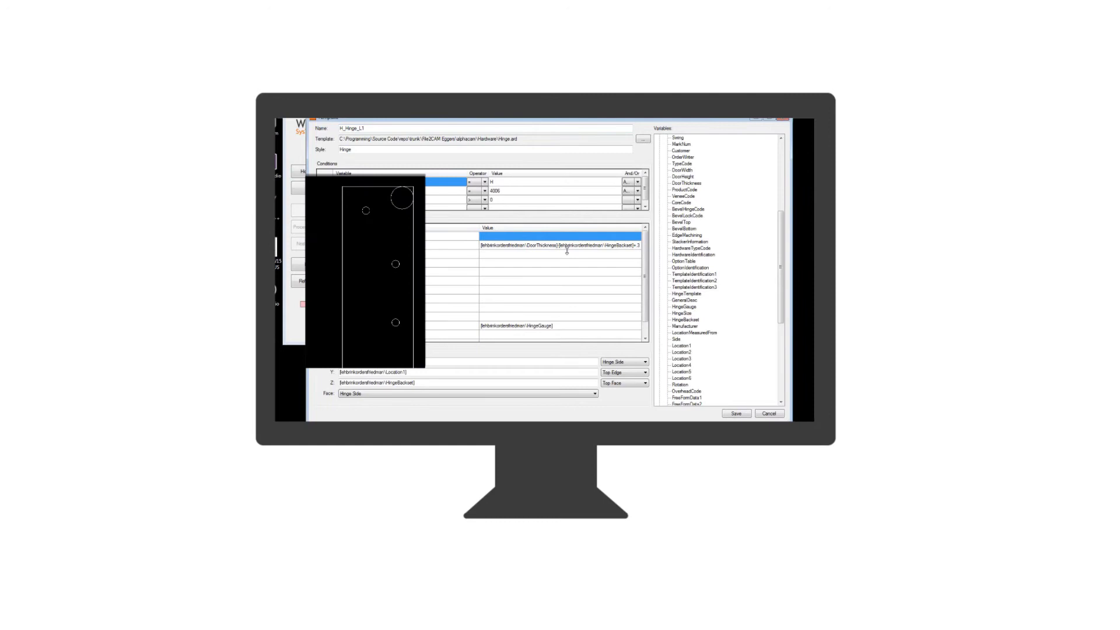